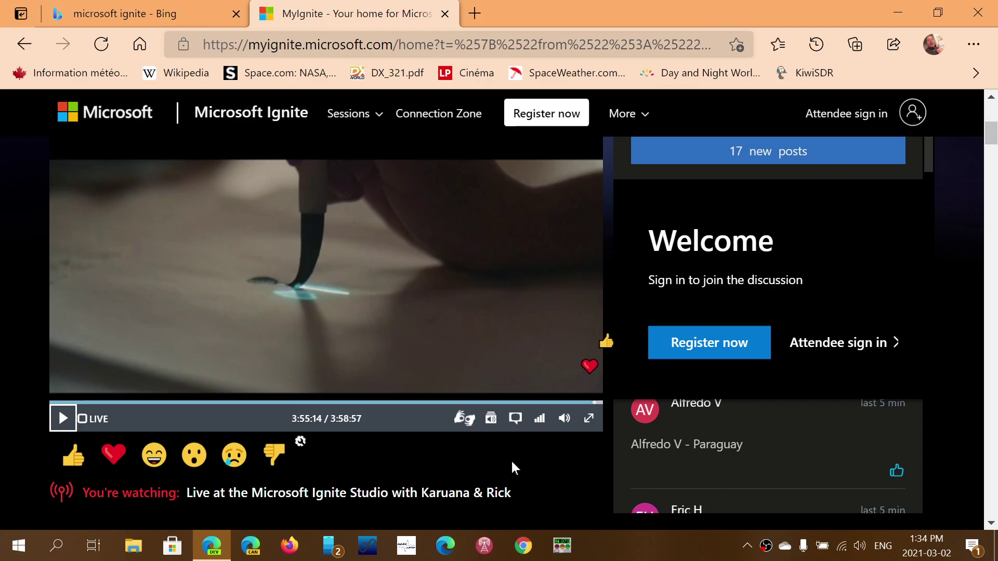
Step: Close the Edge window showing the Microsoft Ignite live stream
click(978, 14)
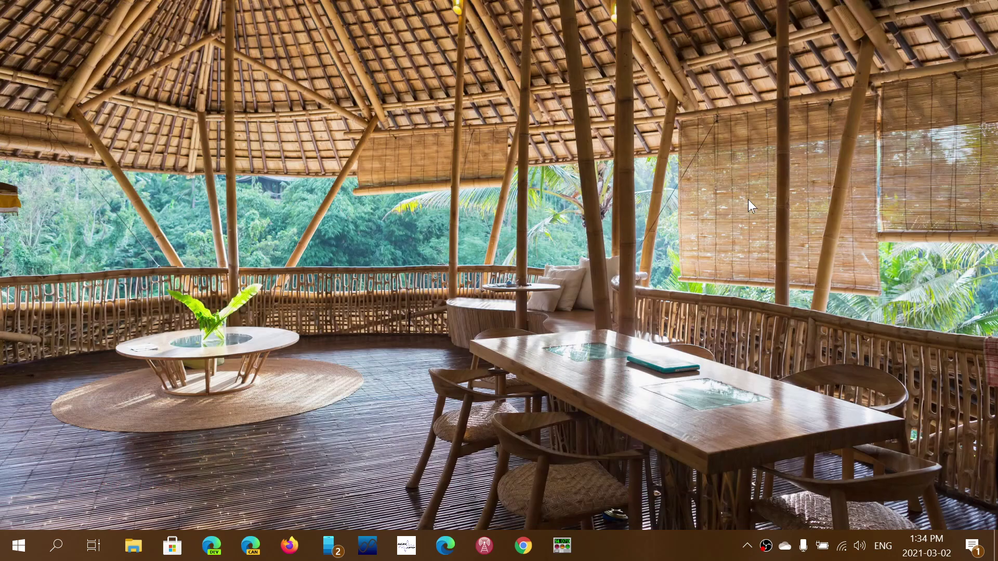